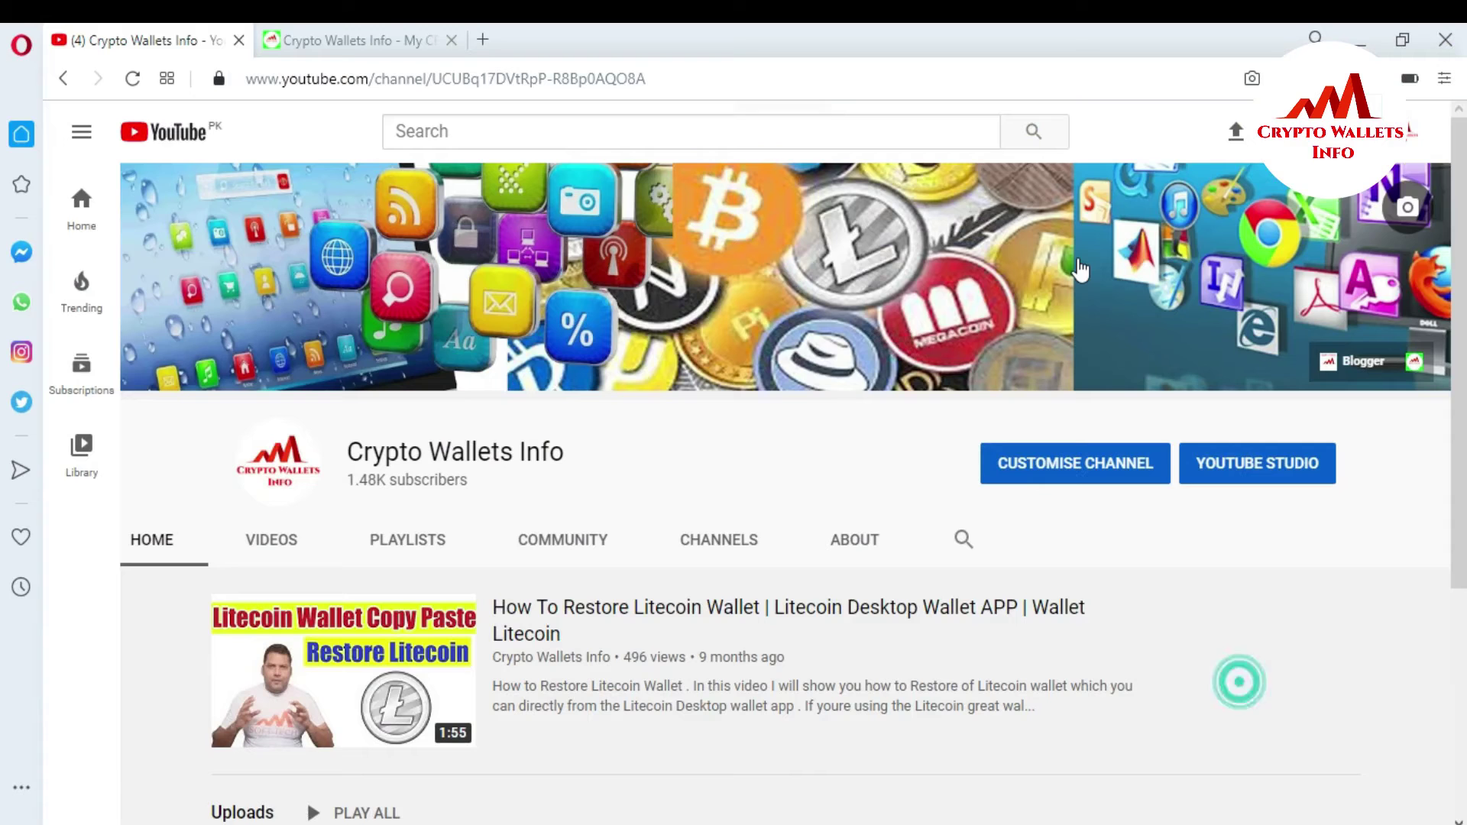
Page through the Jaxx wallet list to the Doge tile and open its 0.00 DOGE wallet page.
left_click(1419, 726)
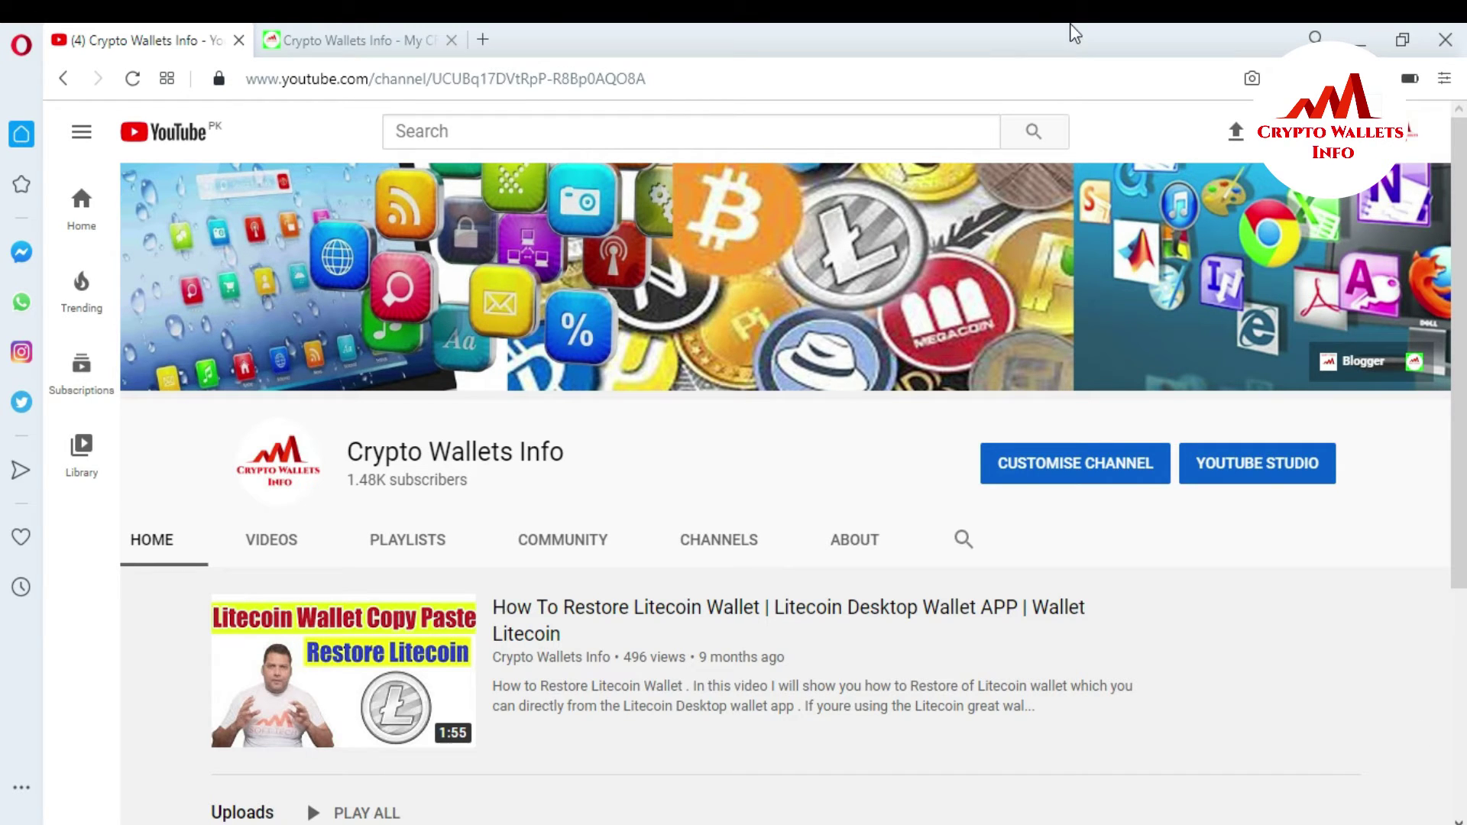
left_click(351, 30)
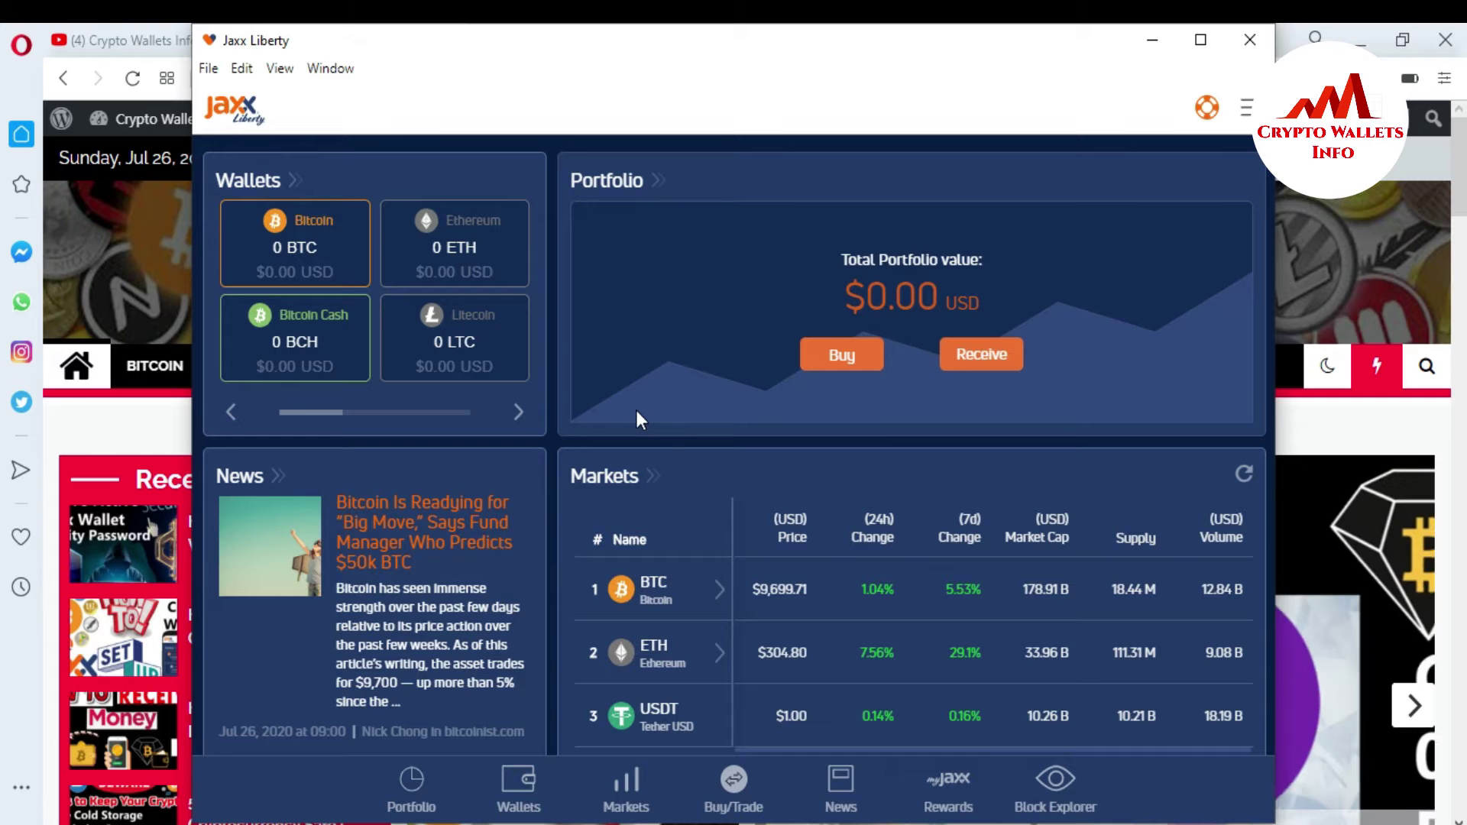
left_click(518, 413)
left_click(520, 416)
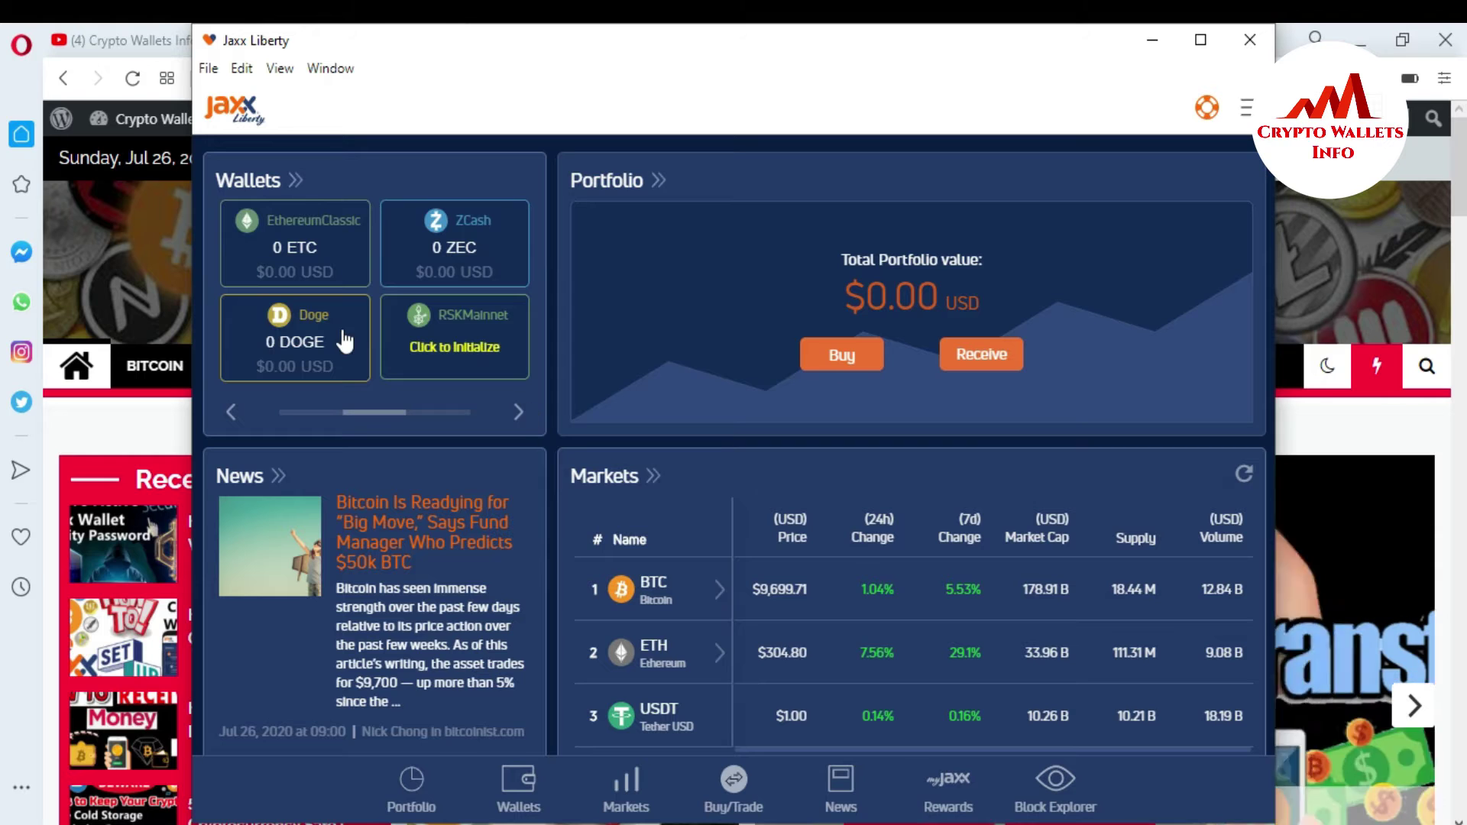
left_click(287, 346)
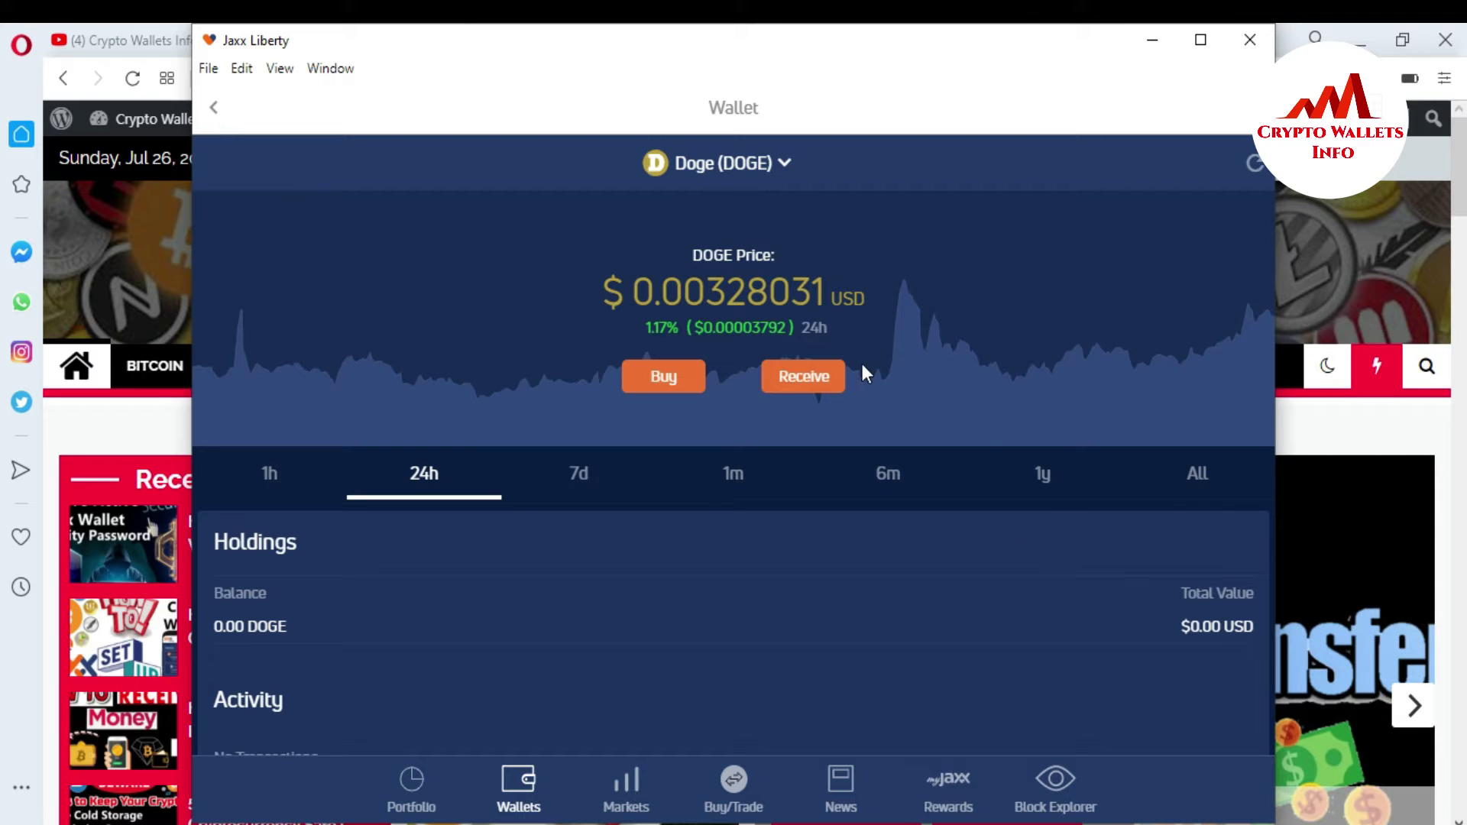
Show the Doge Receive screen with address and QR code, and copy the address.
left_click(810, 380)
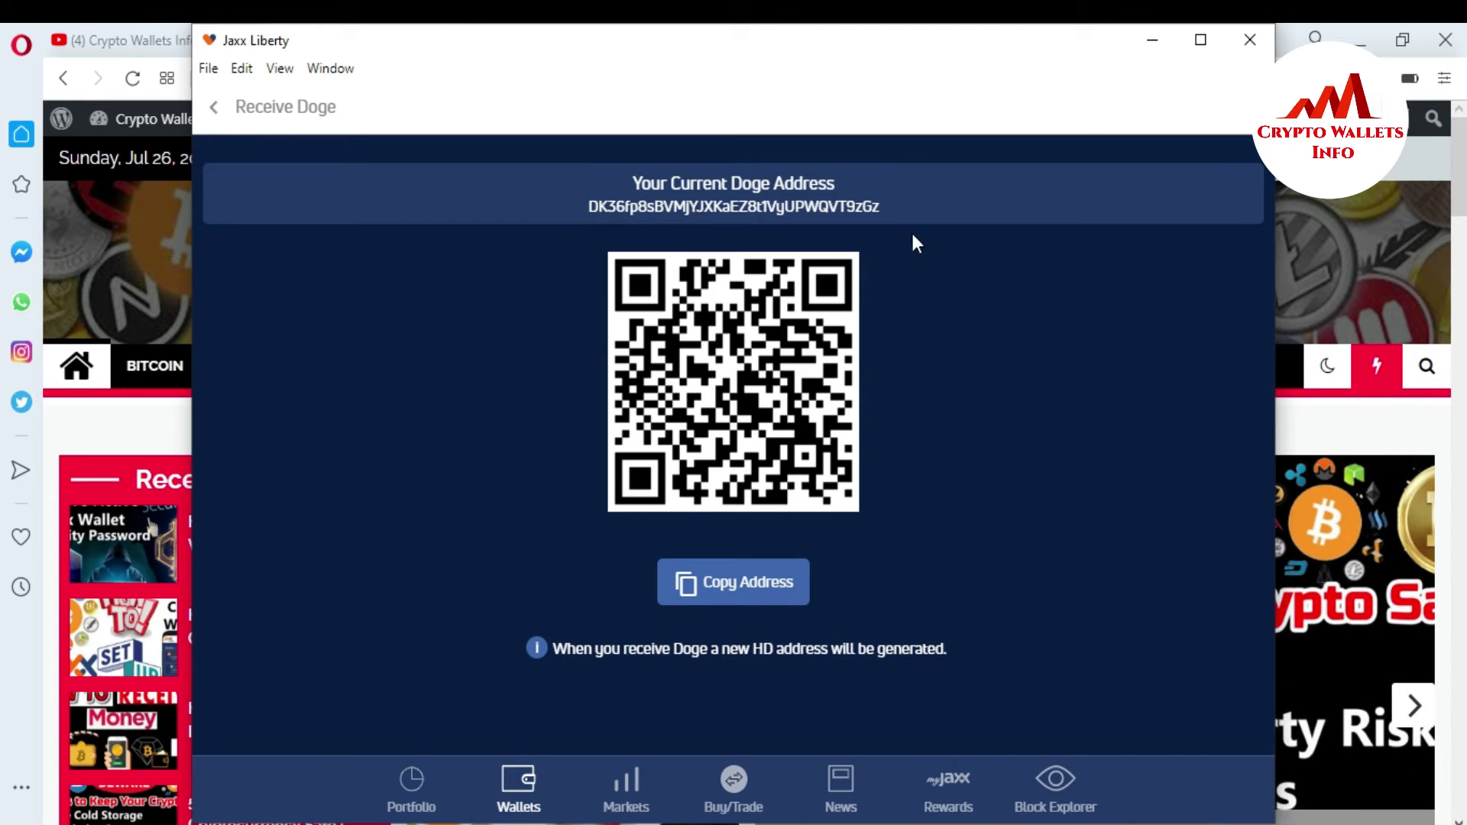
left_click(749, 588)
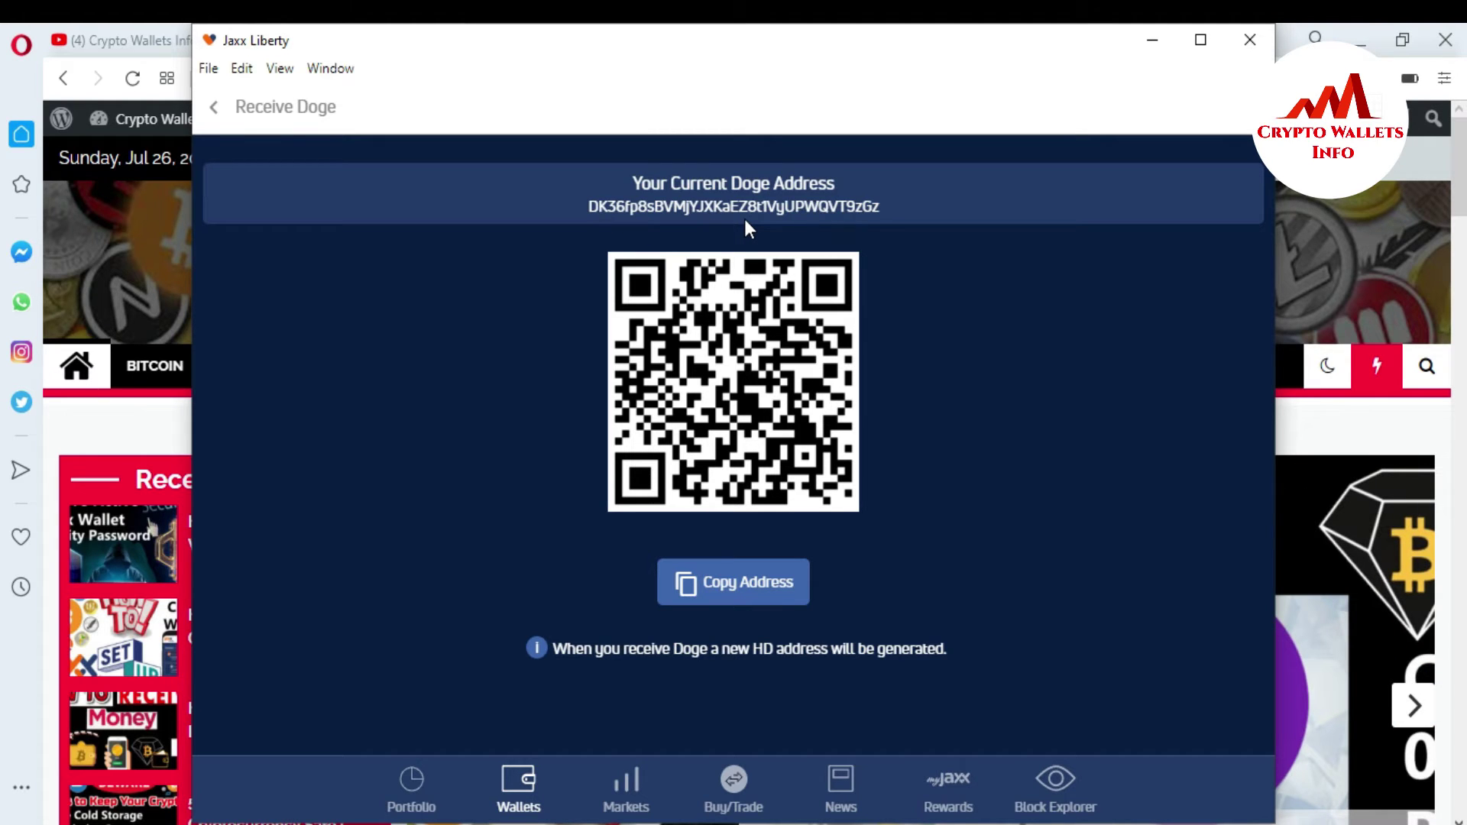
left_click(741, 585)
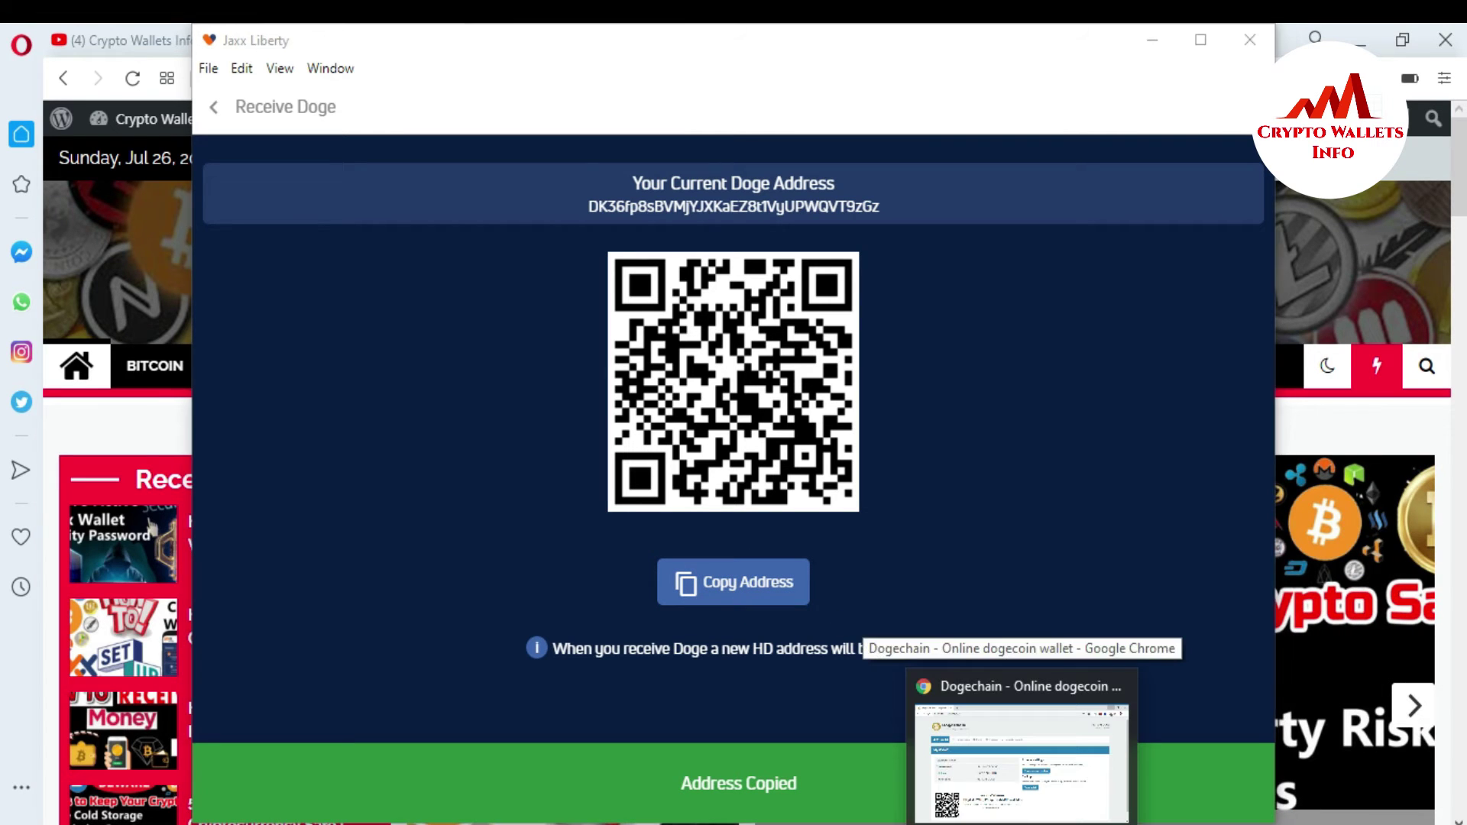
Paste the copied Jaxx Doge address into the Dogechain Send form's Destination field.
left_click(949, 758)
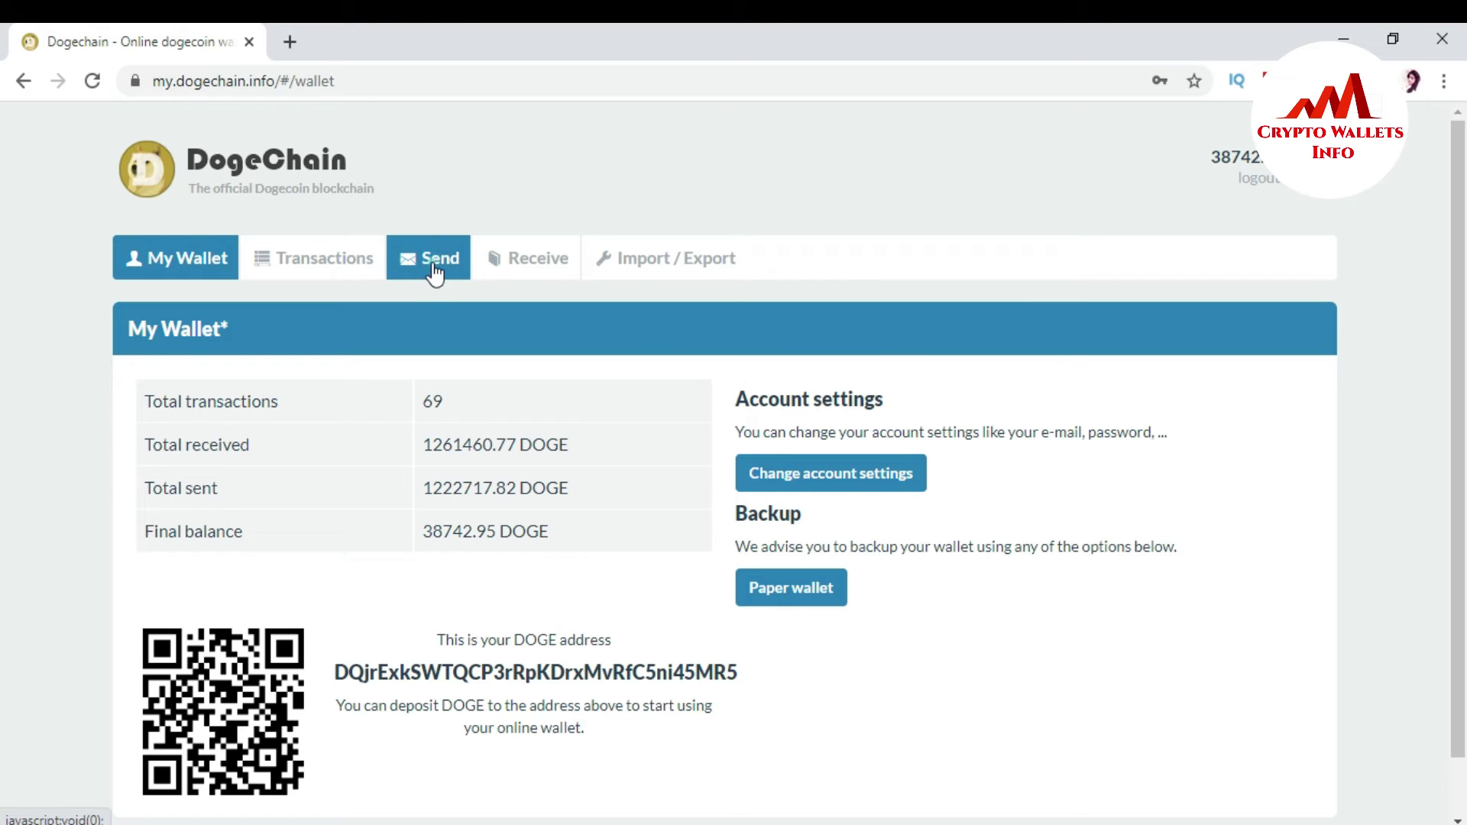
left_click(434, 269)
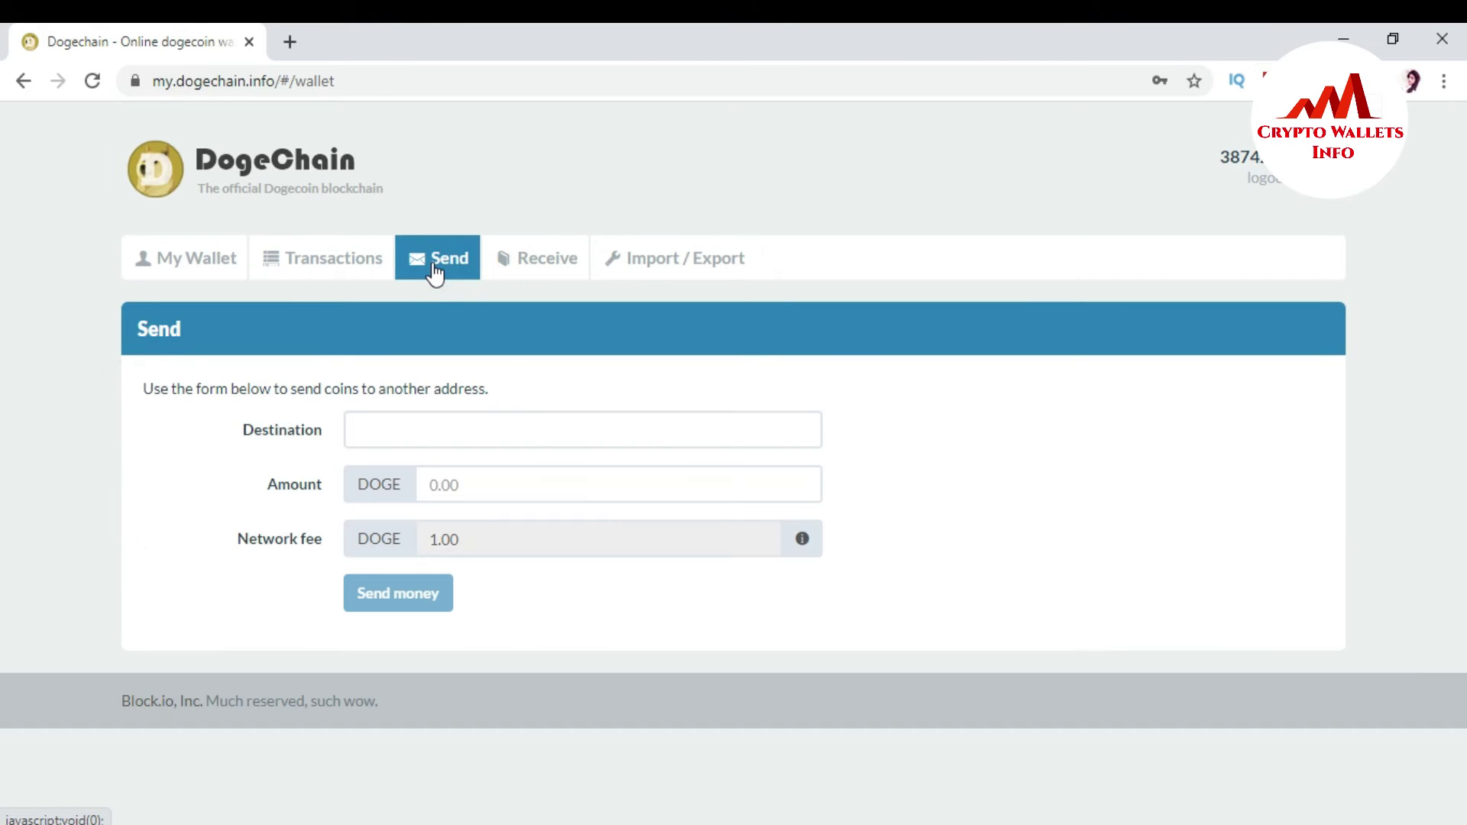
left_click(418, 437)
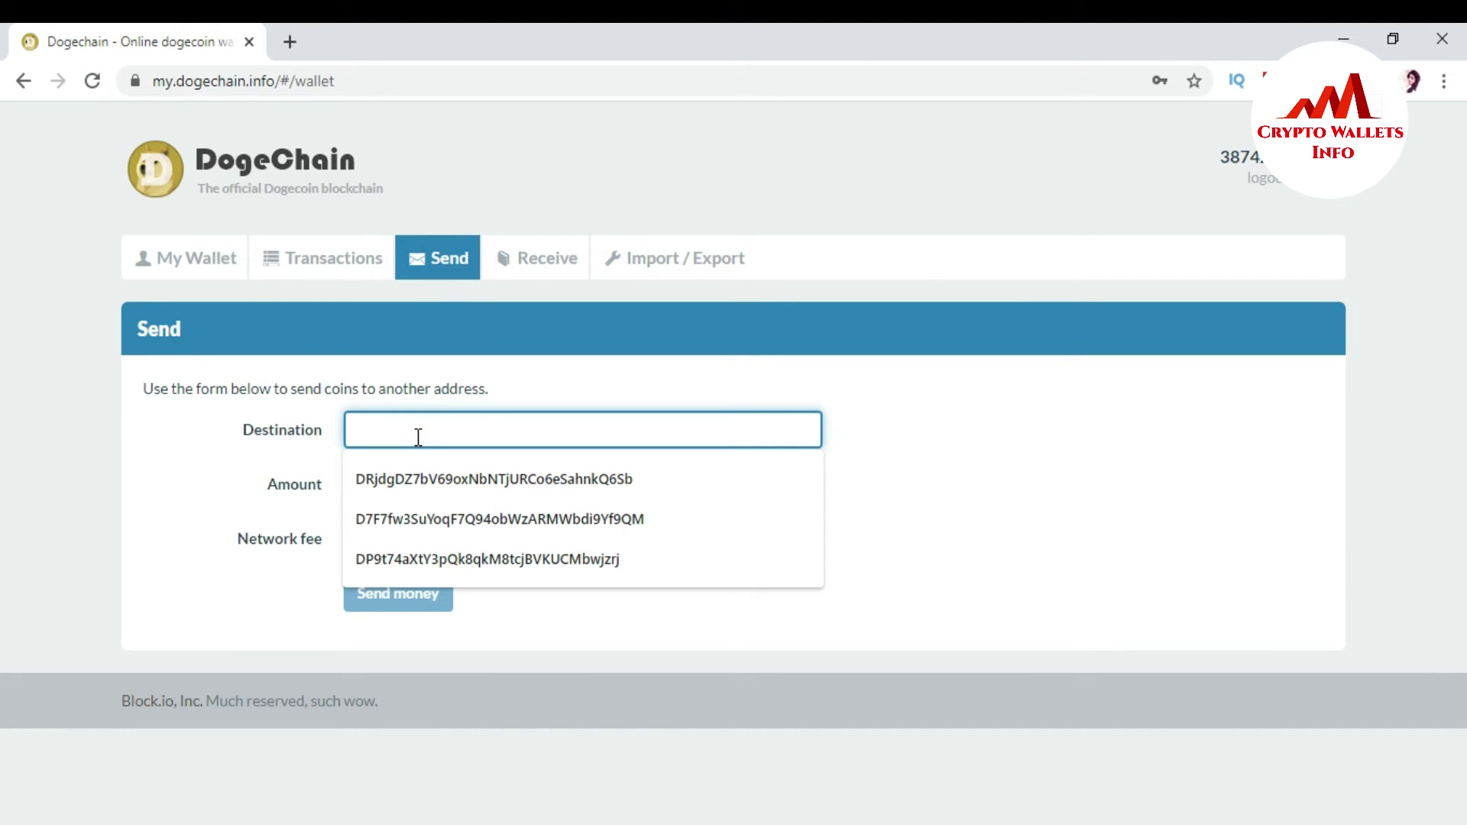
key("ctrl+v")
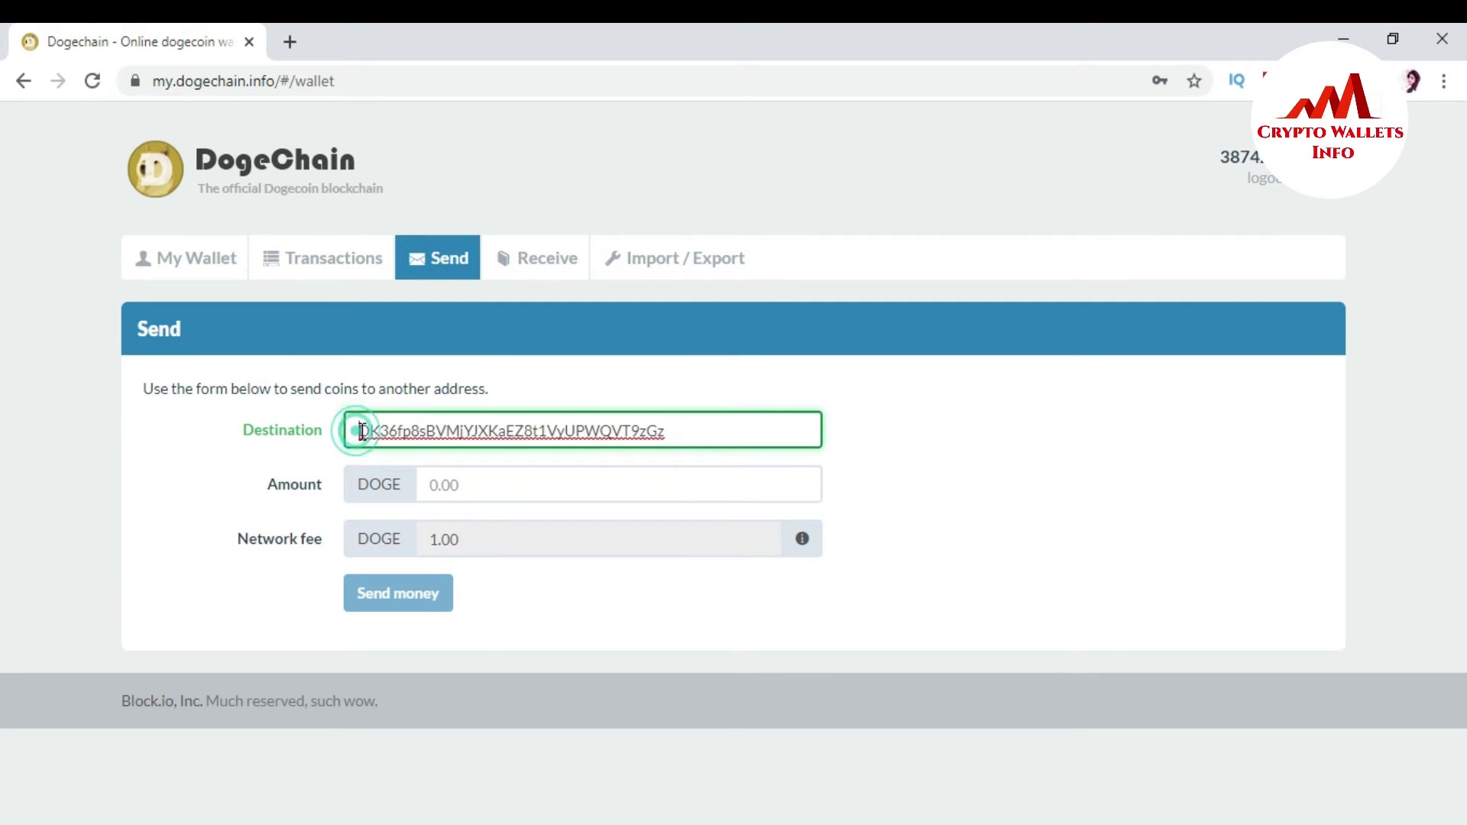
Check the pasted address's first and last characters against the Jaxx Receive screen.
left_click_drag(357, 432, 379, 432)
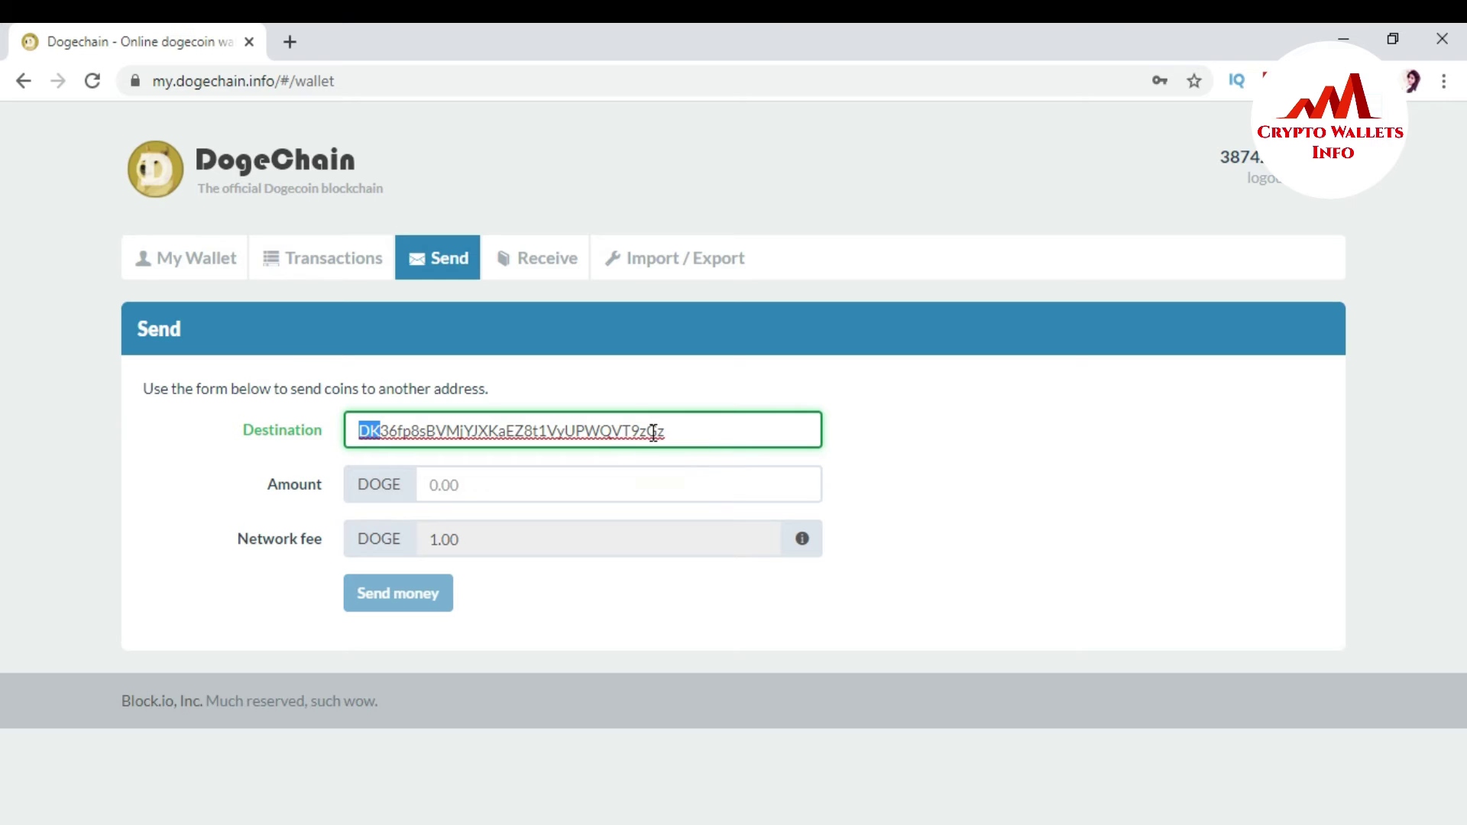
left_click_drag(649, 432, 667, 432)
key("alt+Tab")
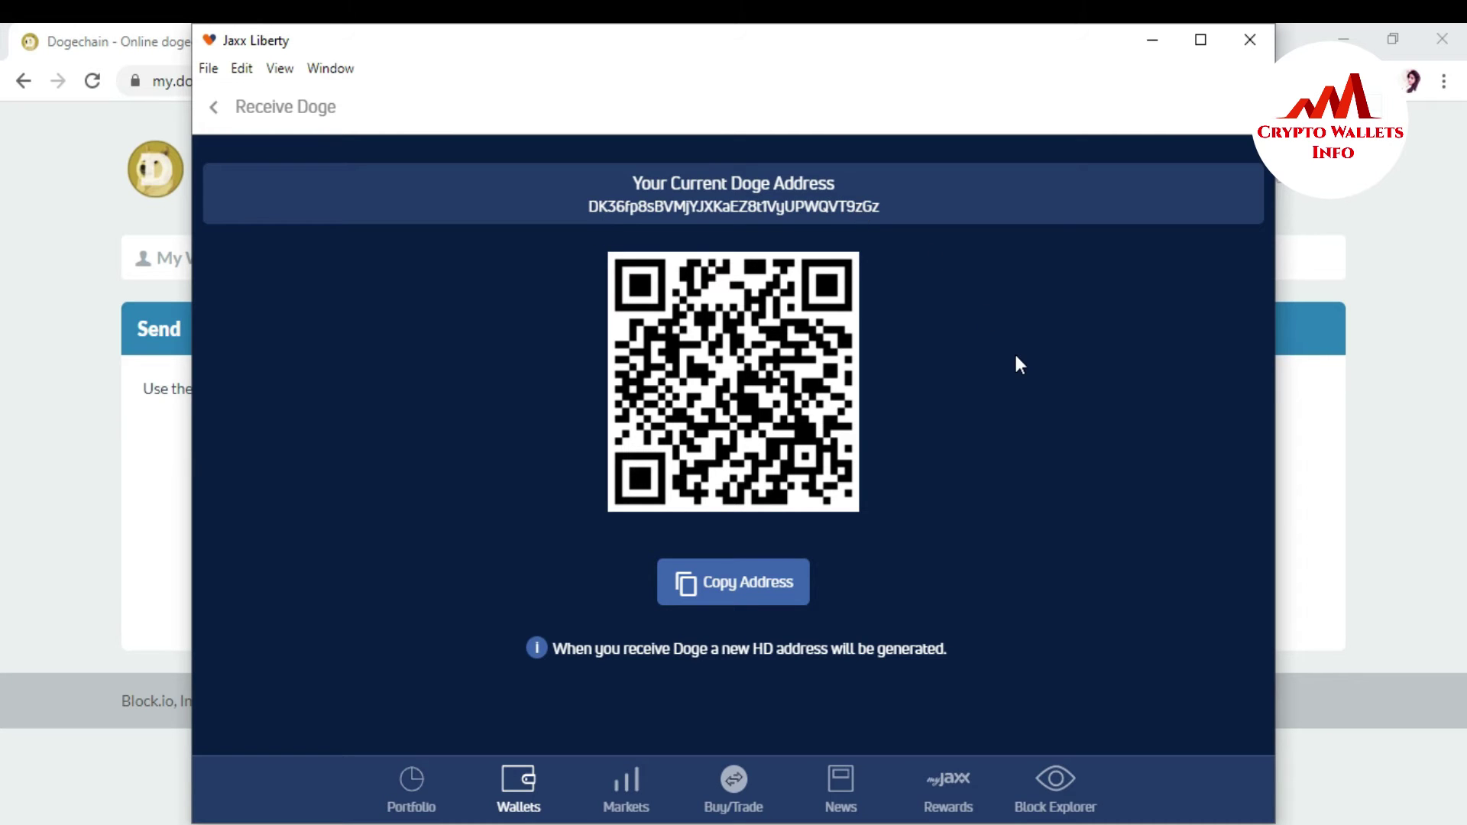
left_click(1152, 39)
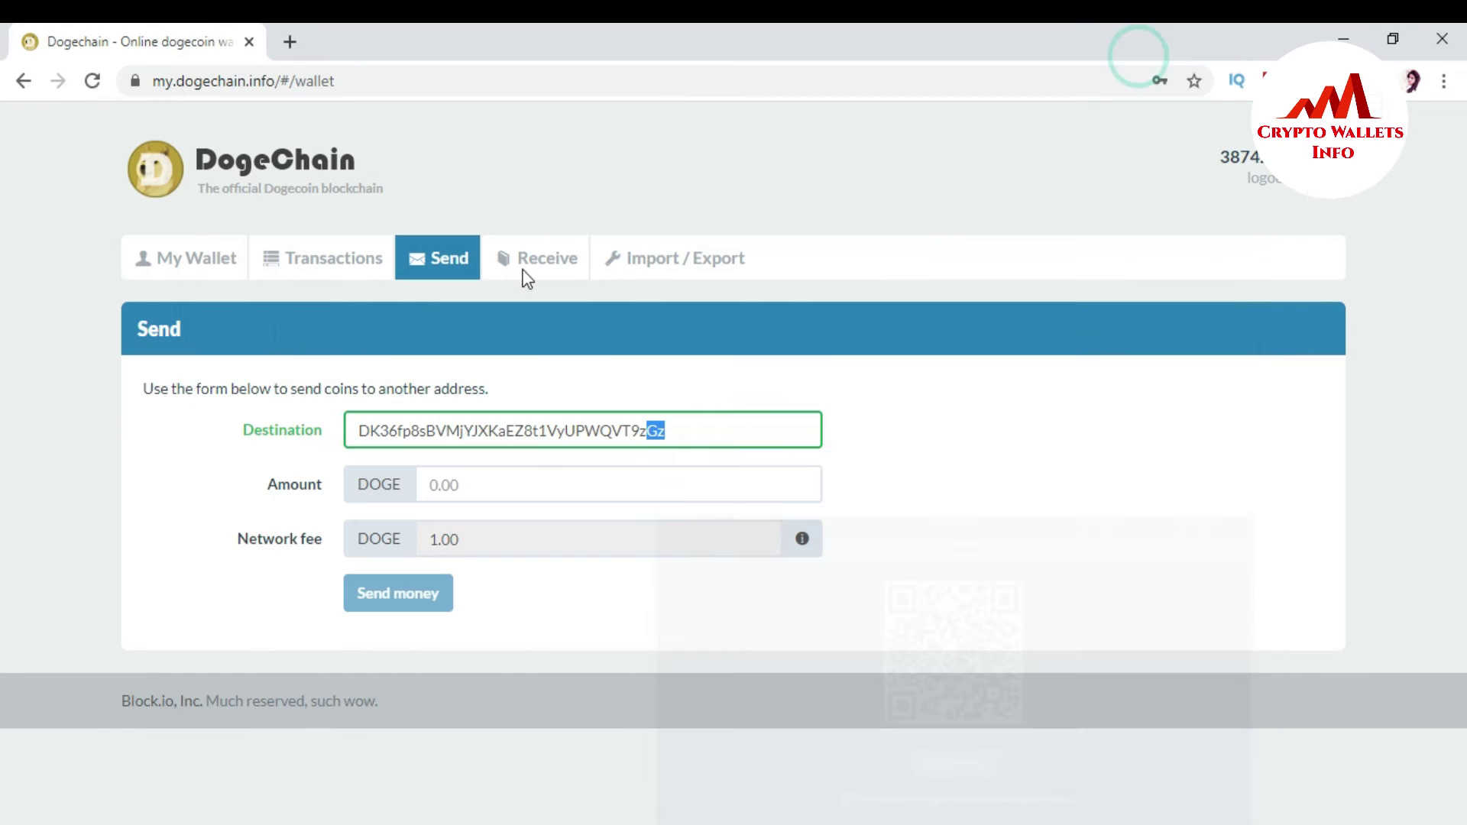
Send 1000 DOGE from Dogechain to the pasted Jaxx address.
left_click(448, 485)
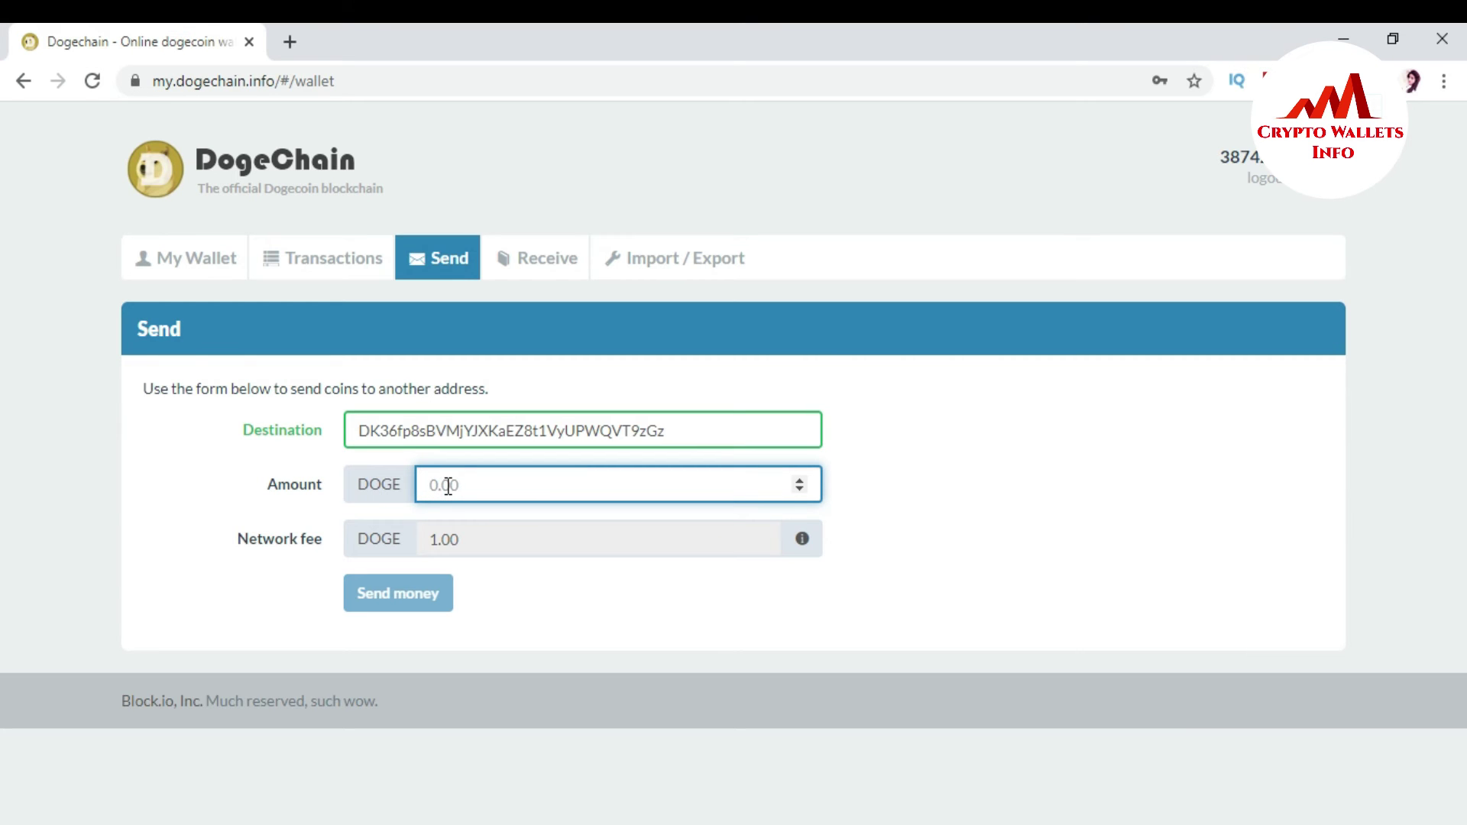
type("1000")
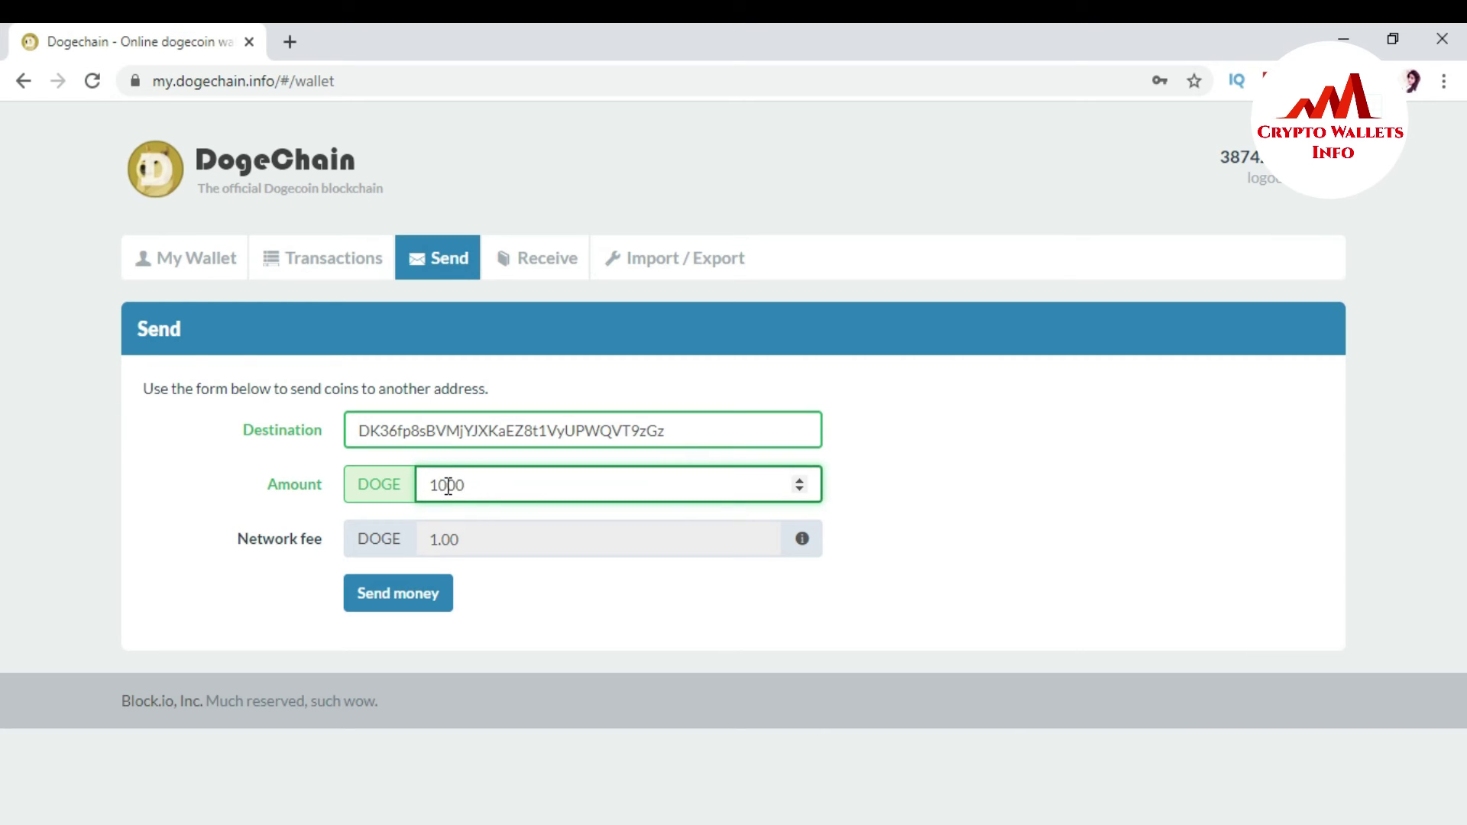
left_click(573, 595)
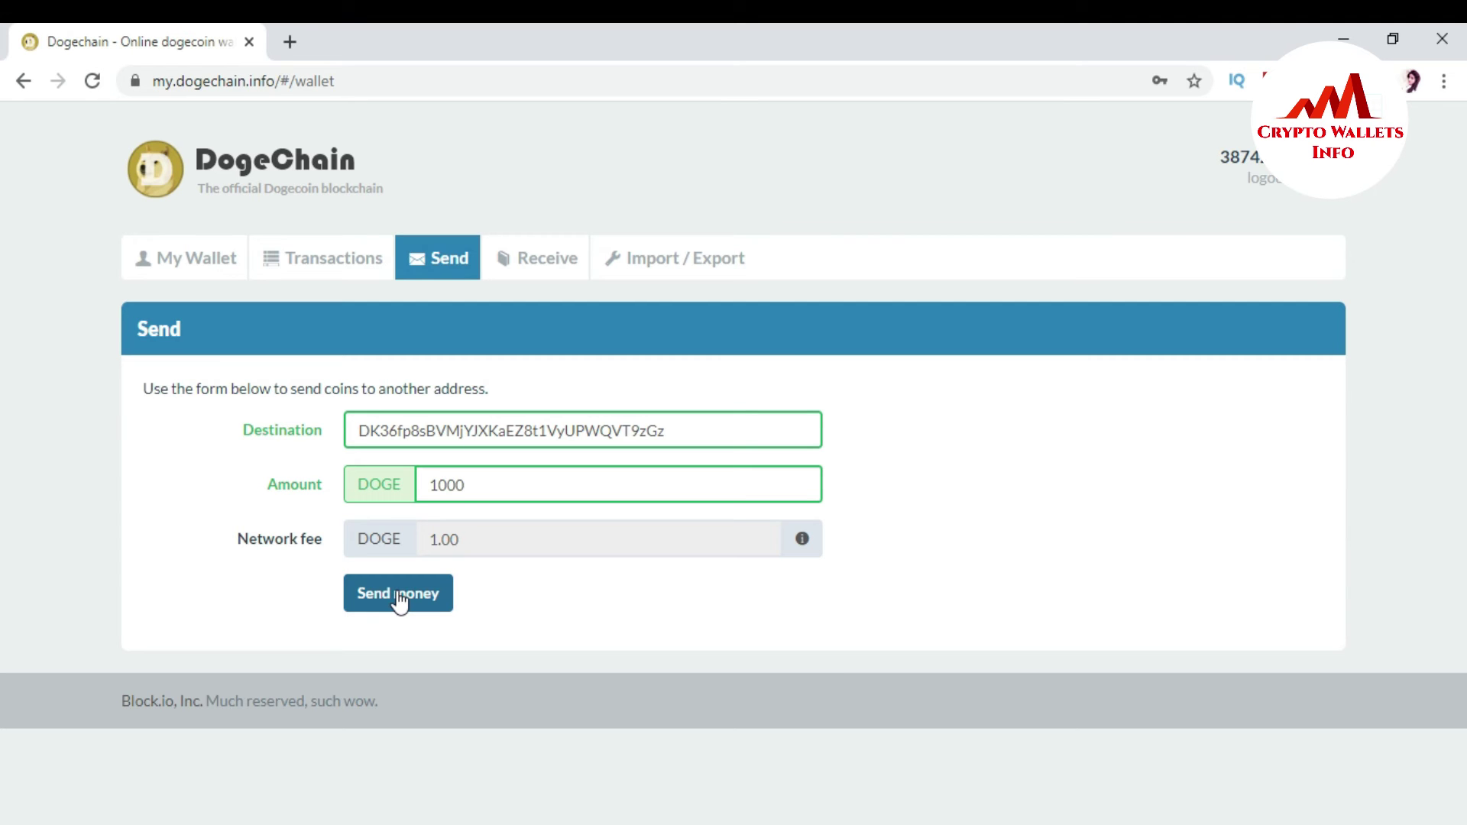
left_click(398, 601)
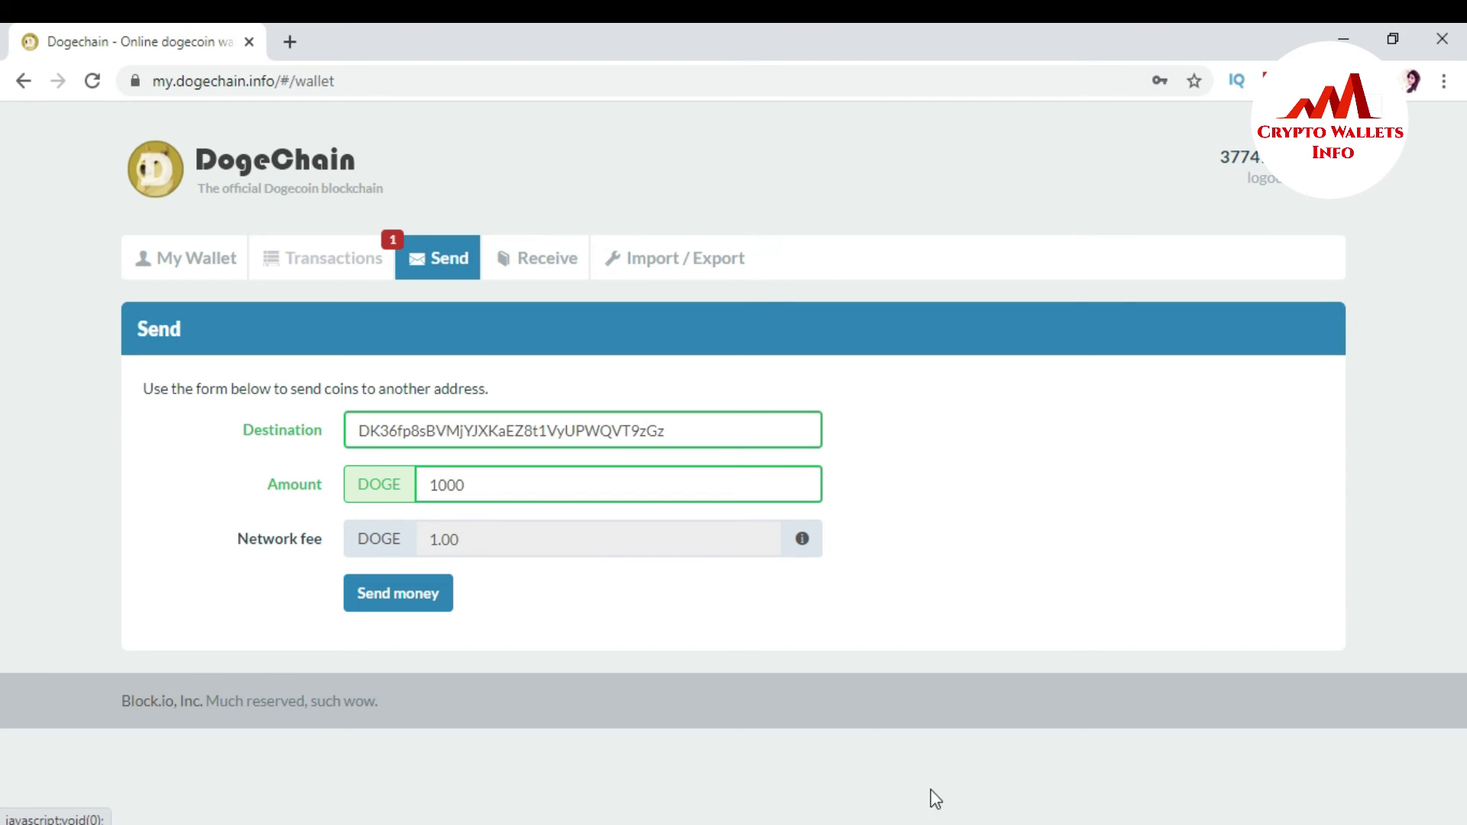
Open the Jaxx Doge wallet and scroll to Activity, showing the +1,000 DOGE Received entry.
left_click(1075, 823)
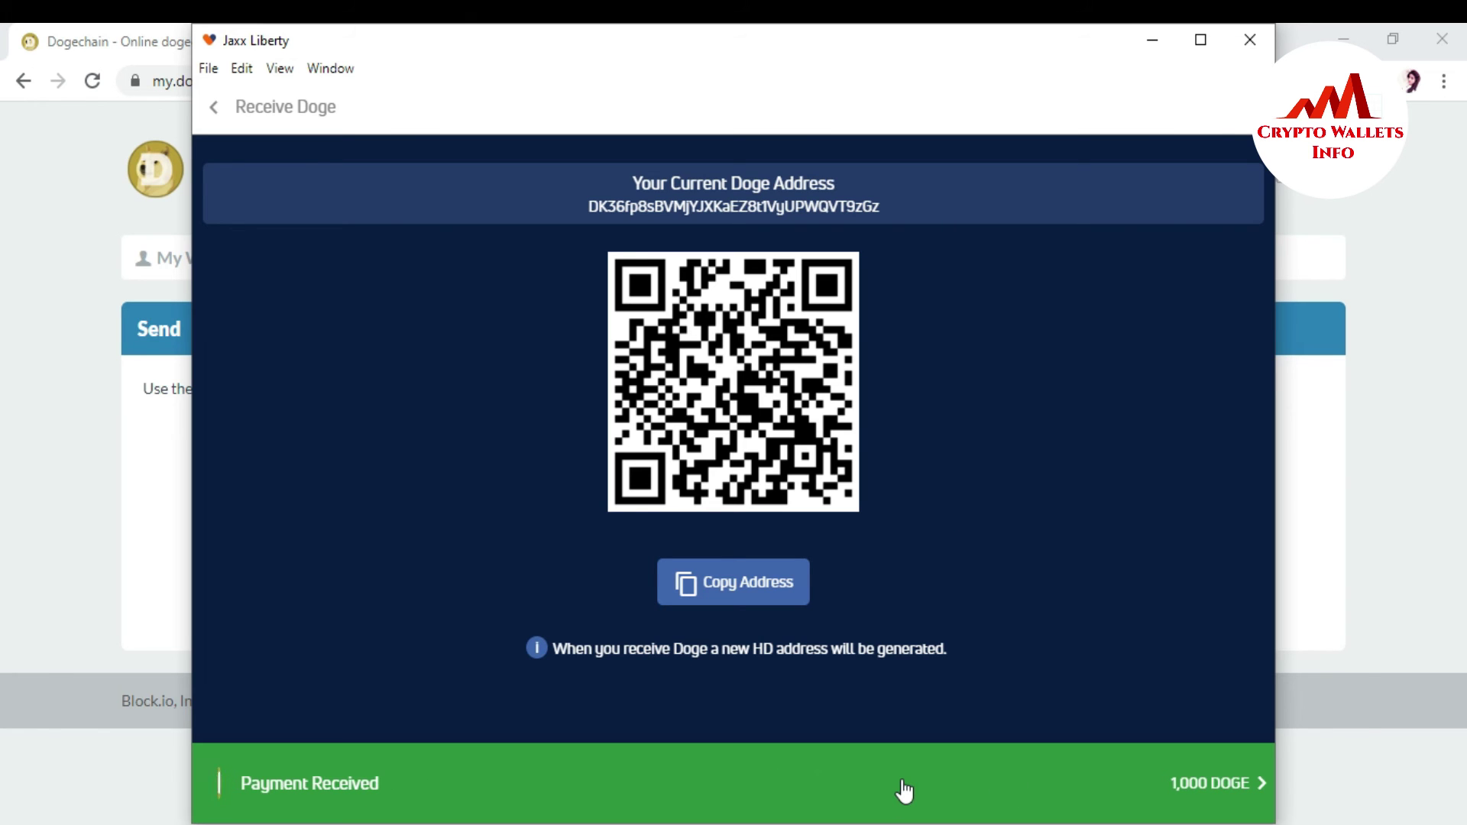
left_click(961, 597)
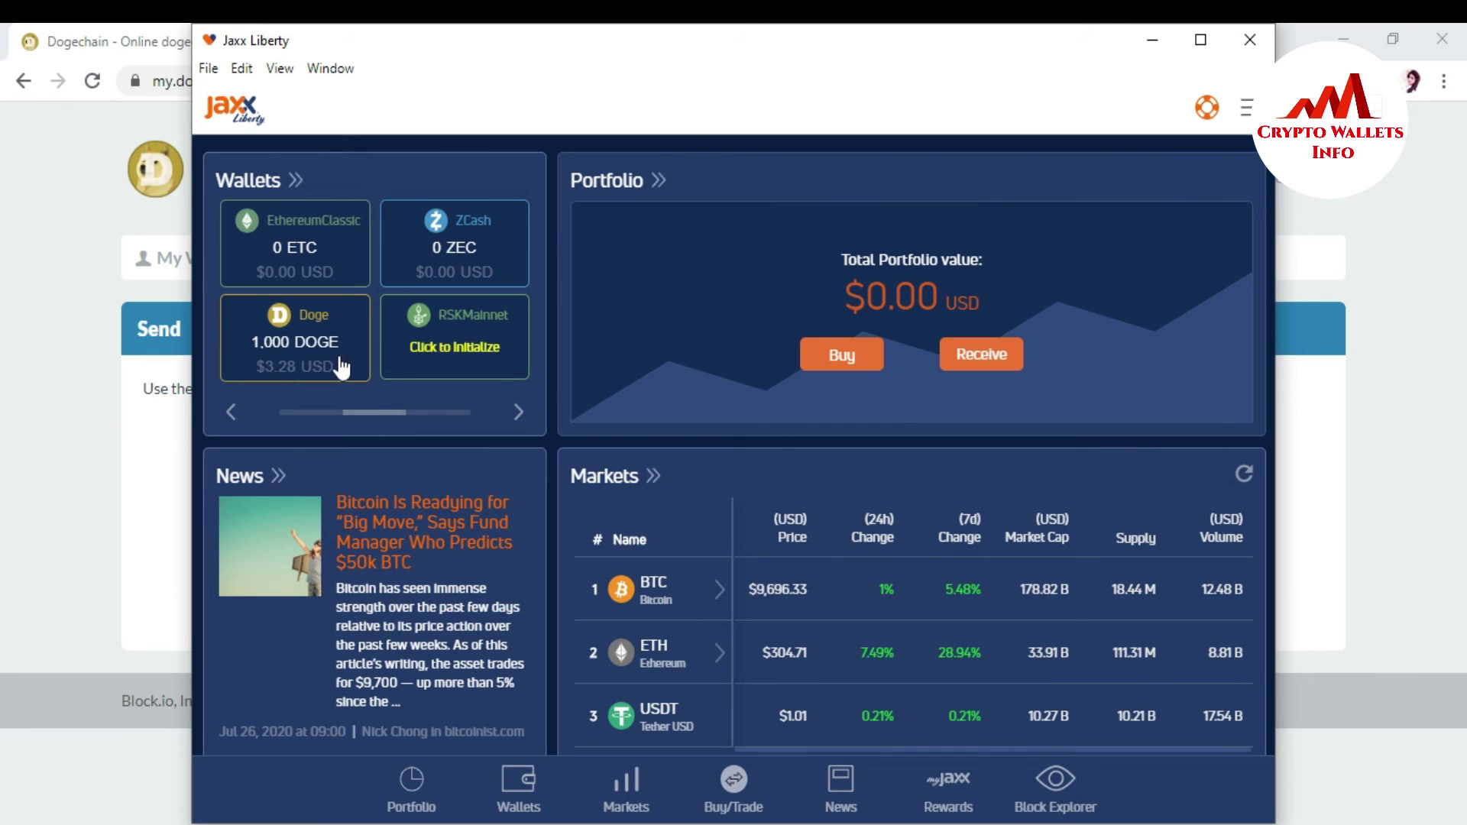
left_click(295, 355)
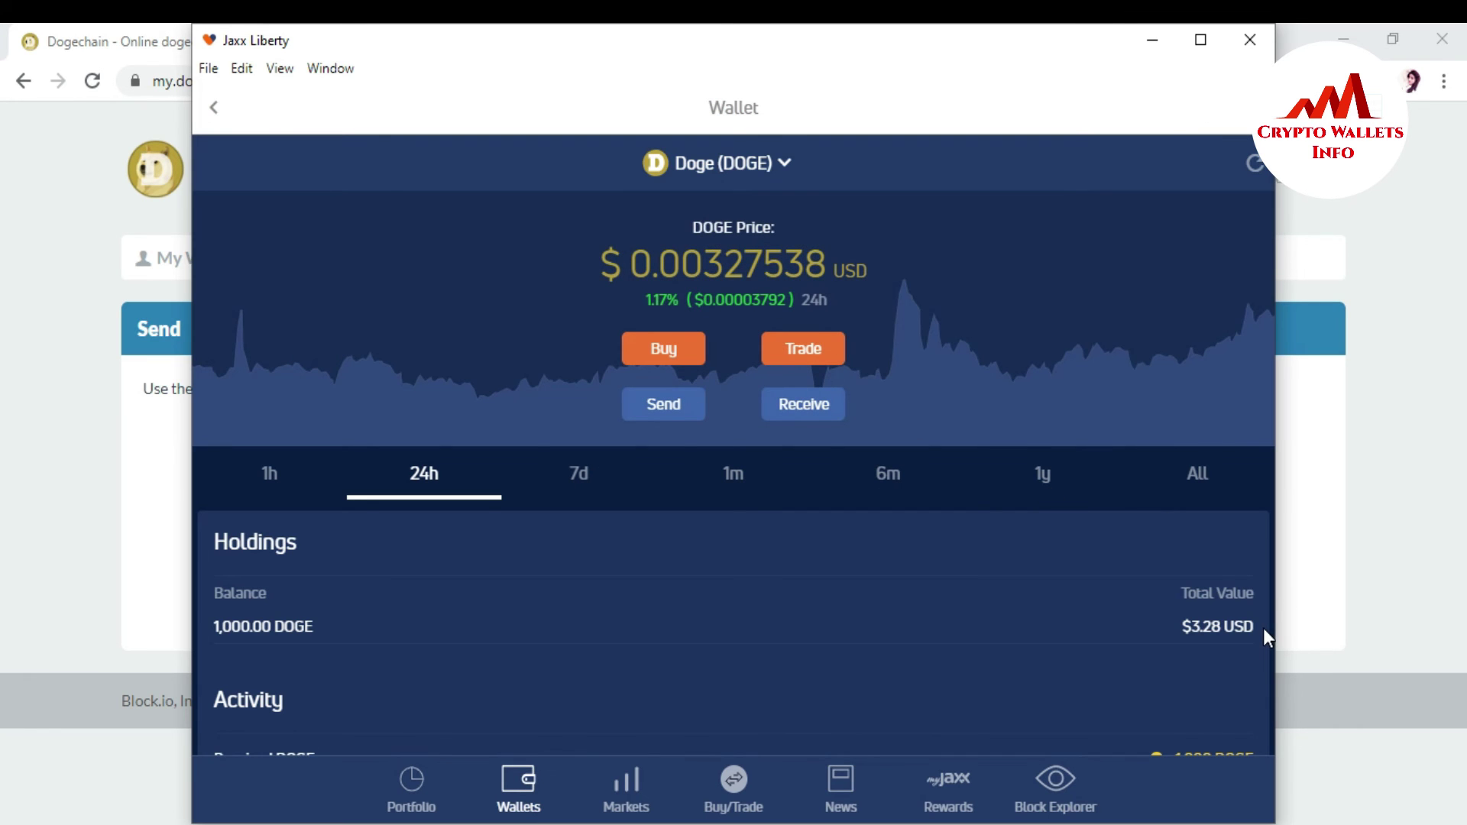
scroll(1263, 628, "down", 1)
scroll(1263, 628, "down", 1)
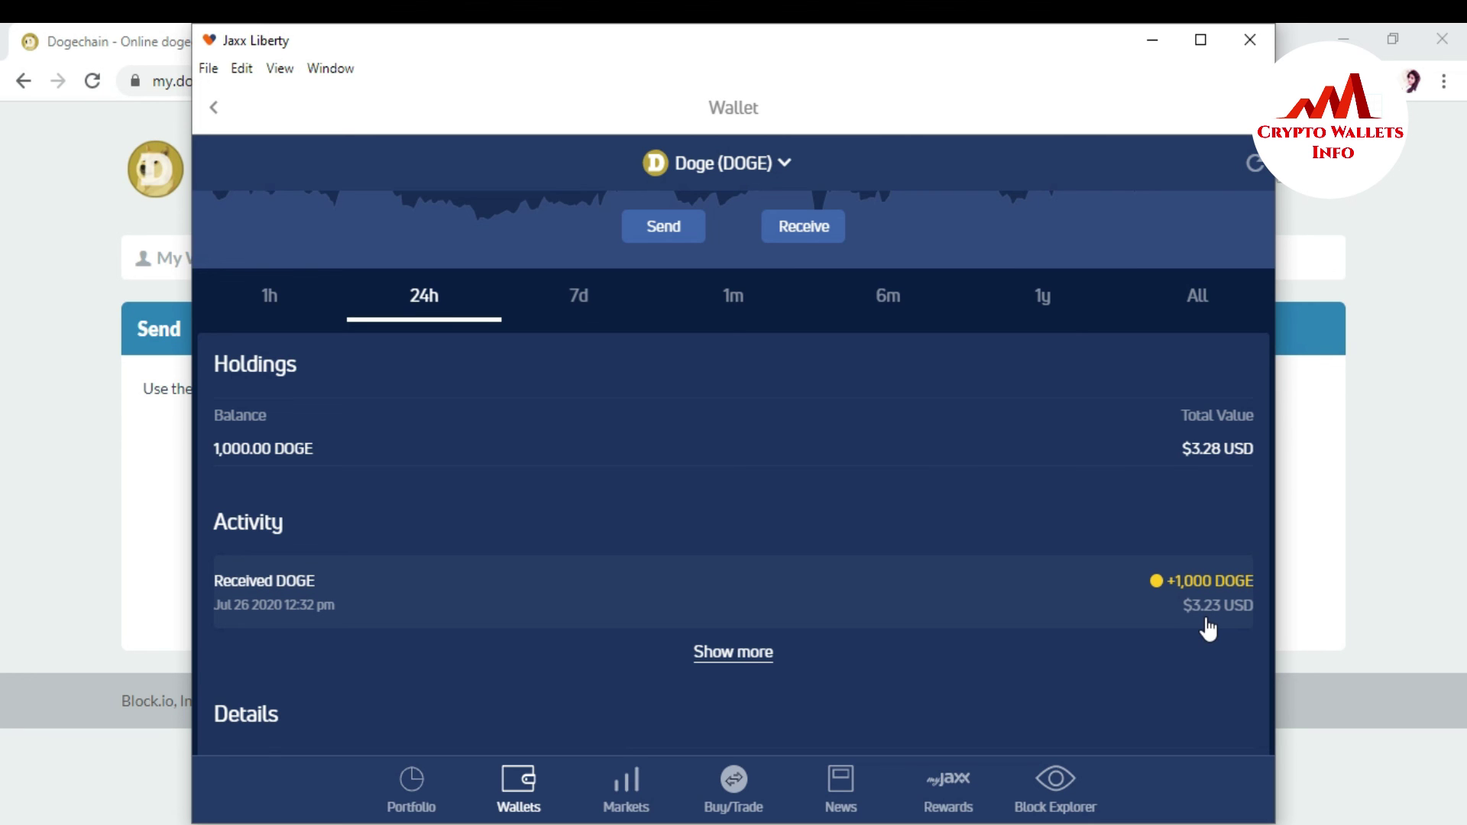
Go from the YouTube channel tab to the cryptowalletsinfo.com tab in Opera.
left_click_drag(1150, 52, 1154, 55)
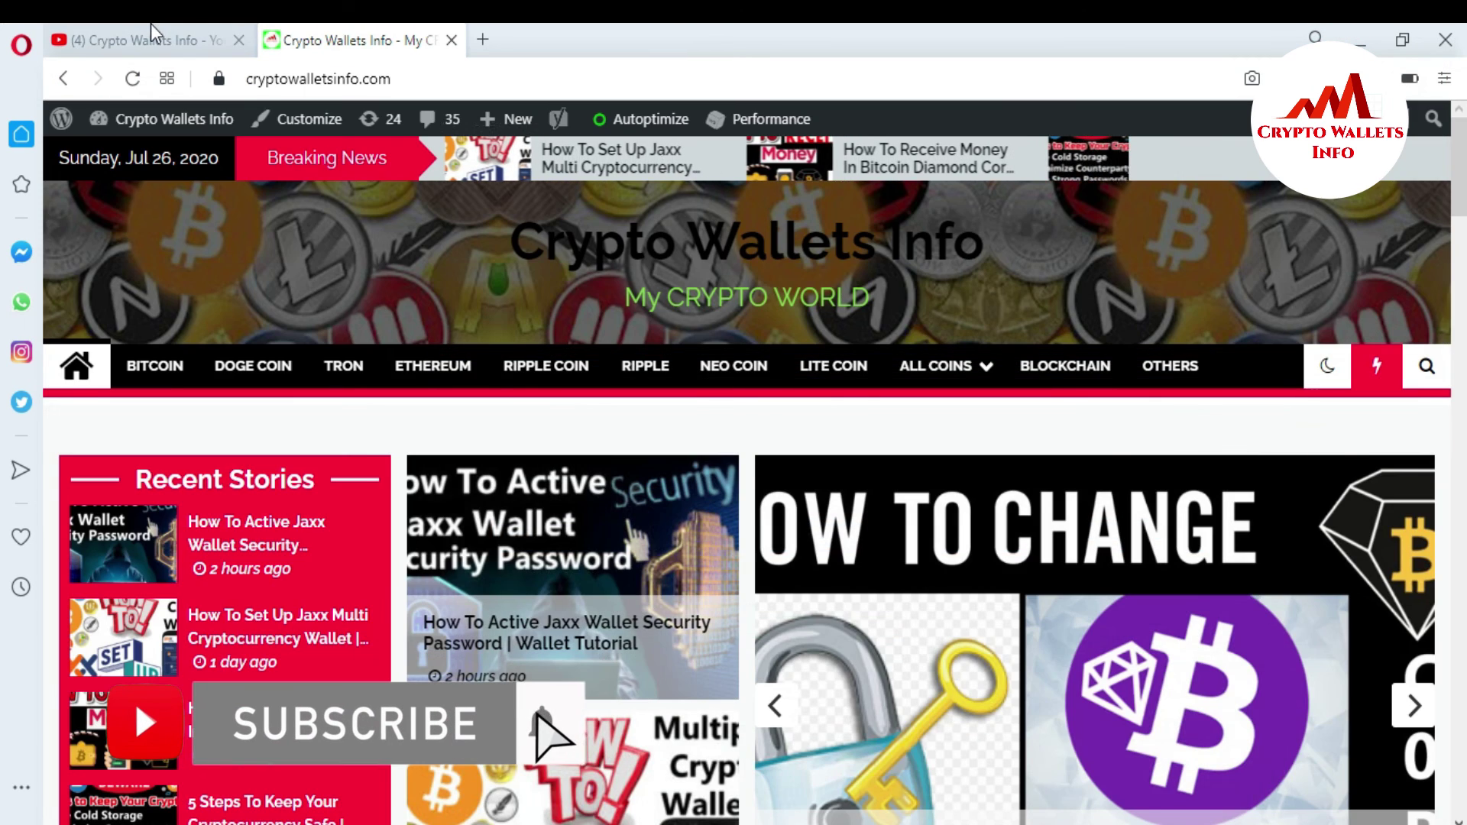
left_click(151, 29)
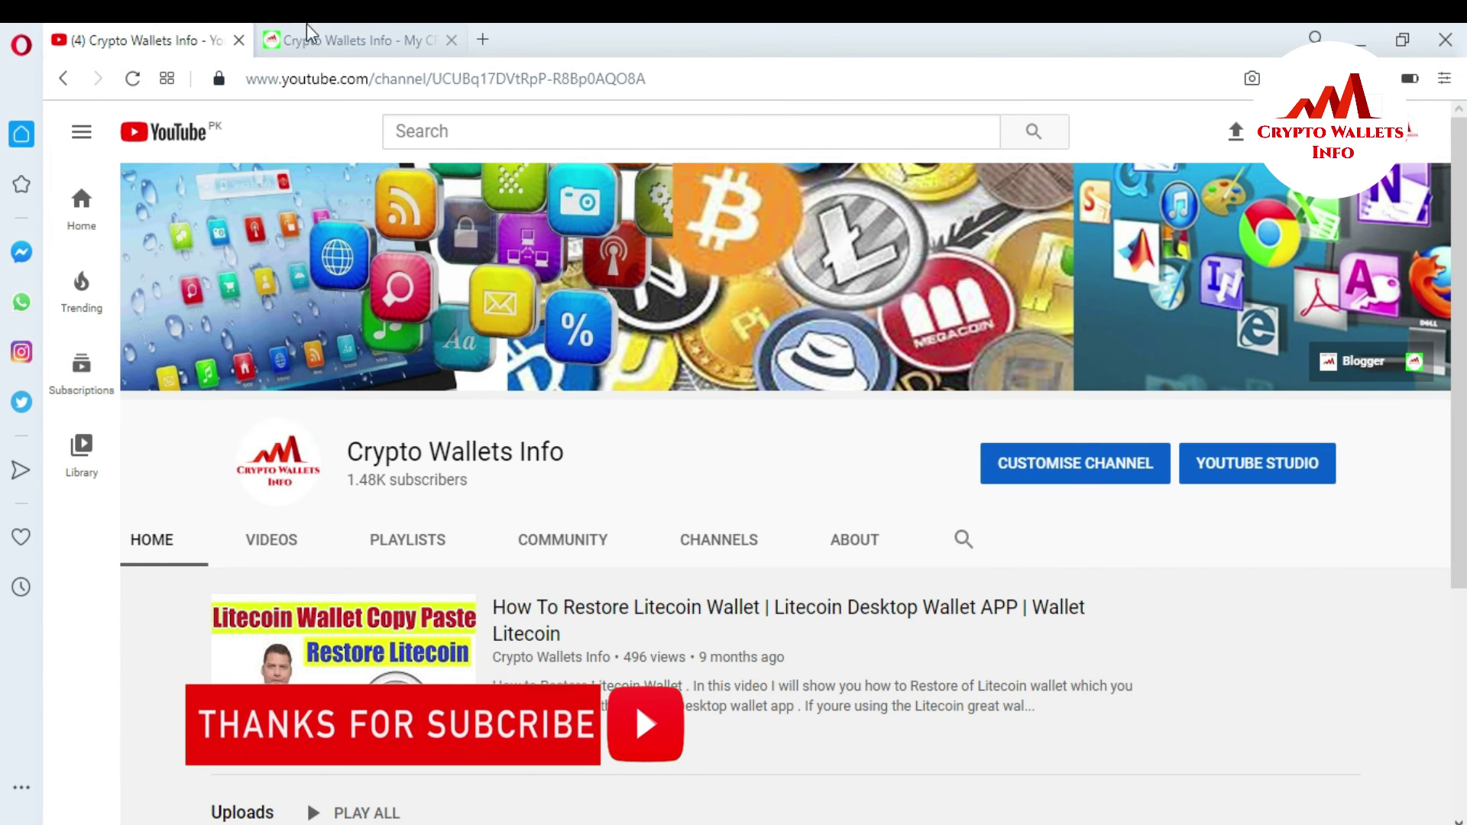
left_click(333, 41)
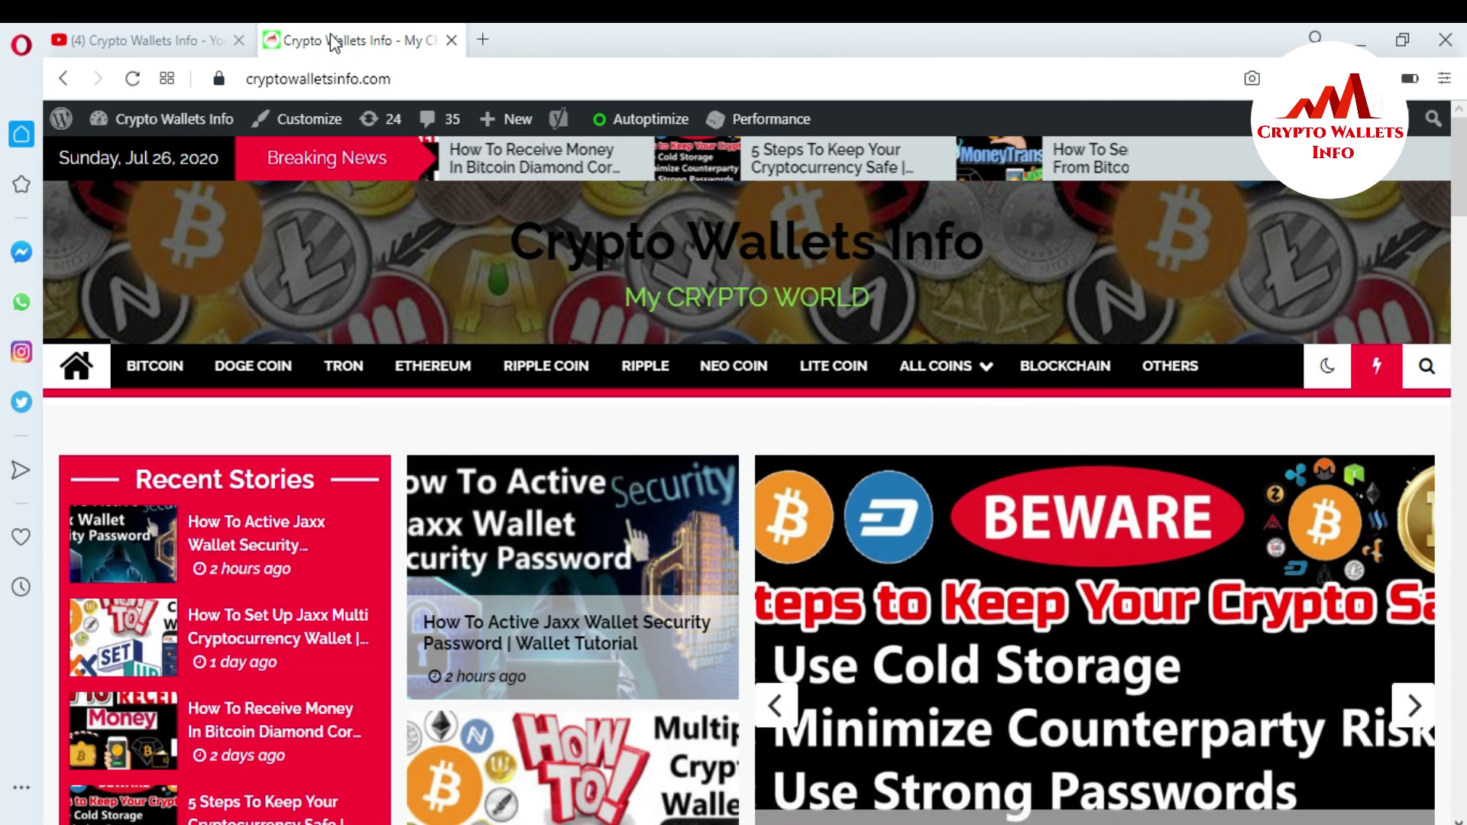